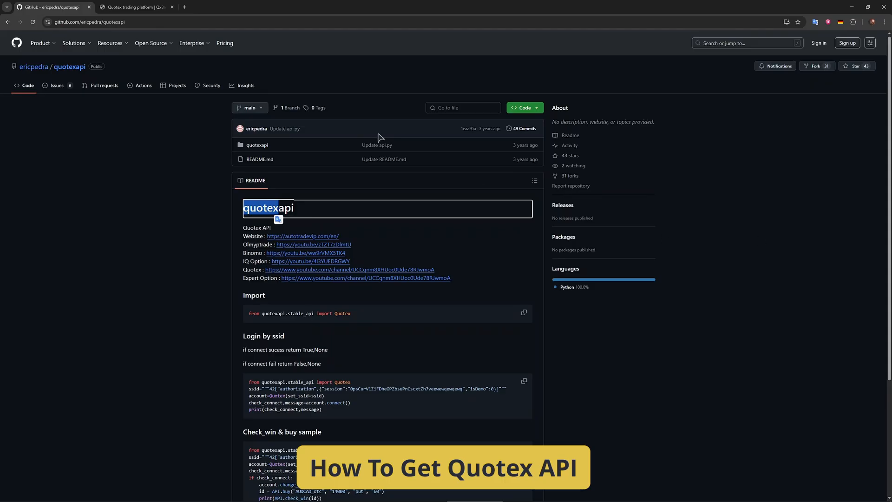
pyautogui.click(123, 7)
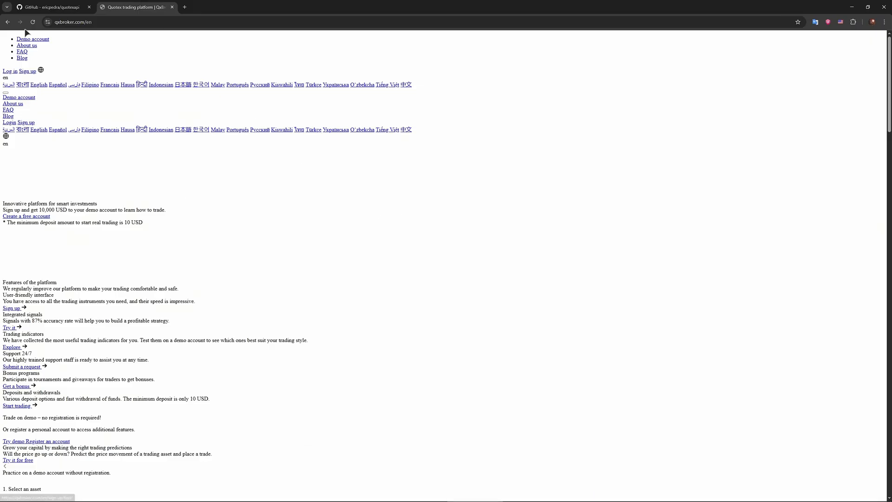
pyautogui.click(52, 7)
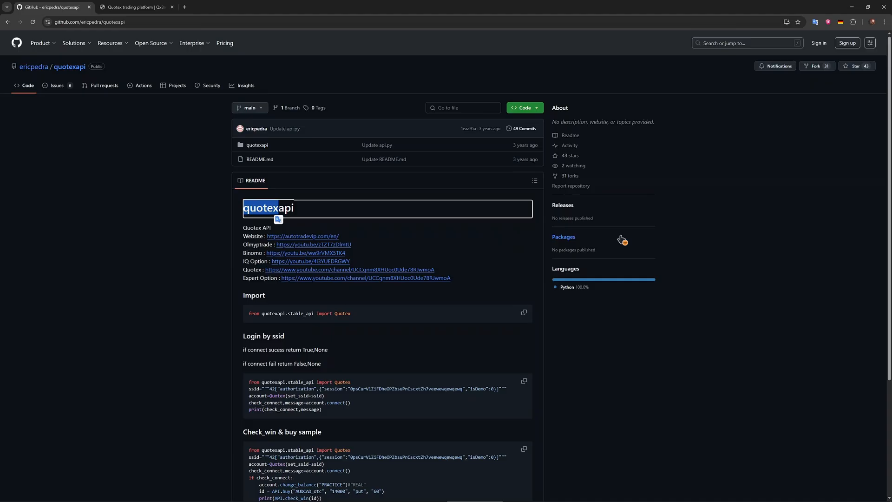
pyautogui.click(739, 237)
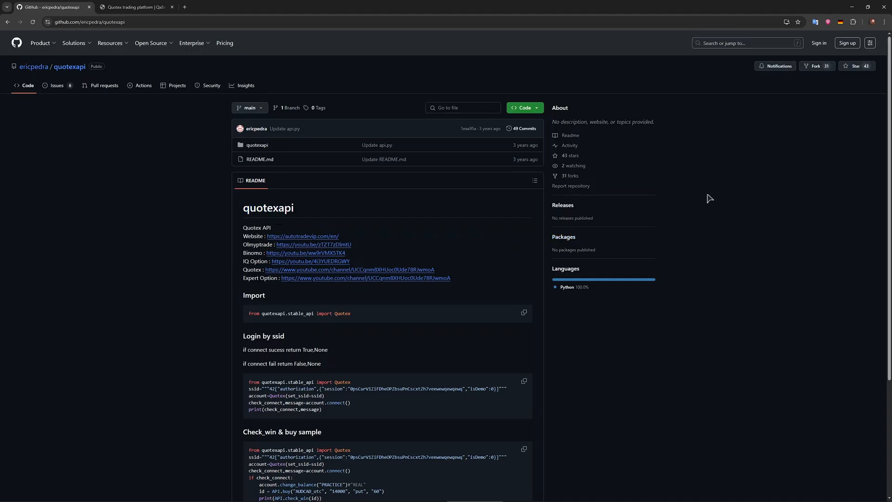